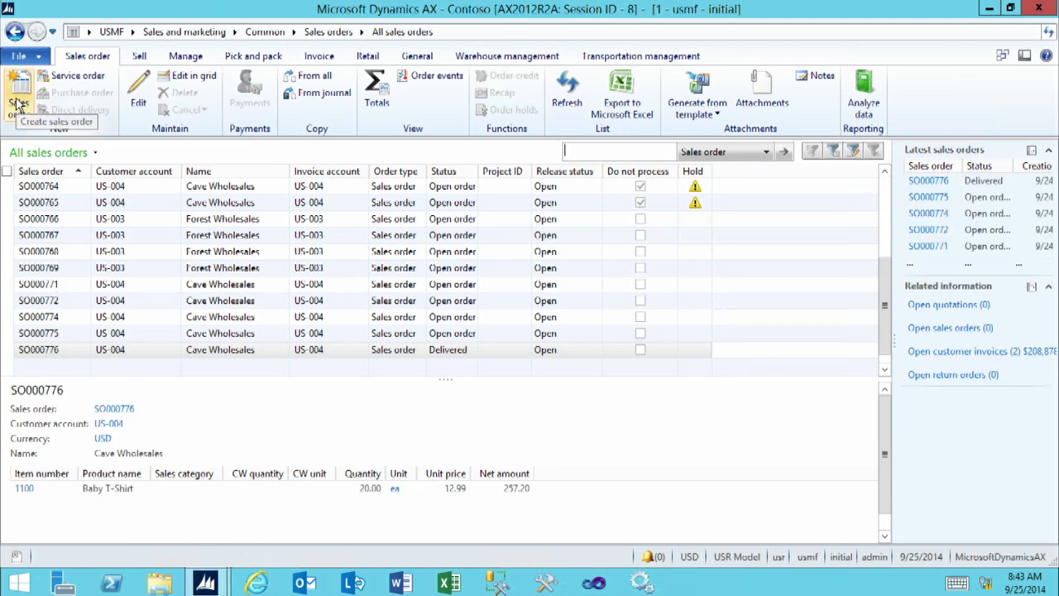
Create a new sales order for the customer Desert Wholesales and enlarge the order window
{"action": "left_click", "coordinate": [16, 104]}
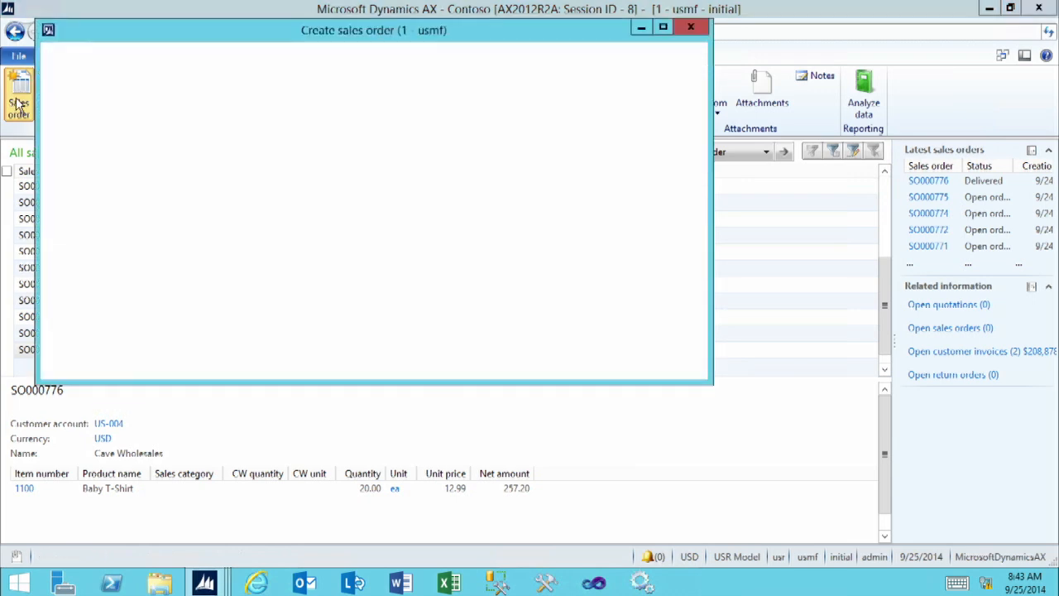
{"action": "left_click", "coordinate": [254, 98]}
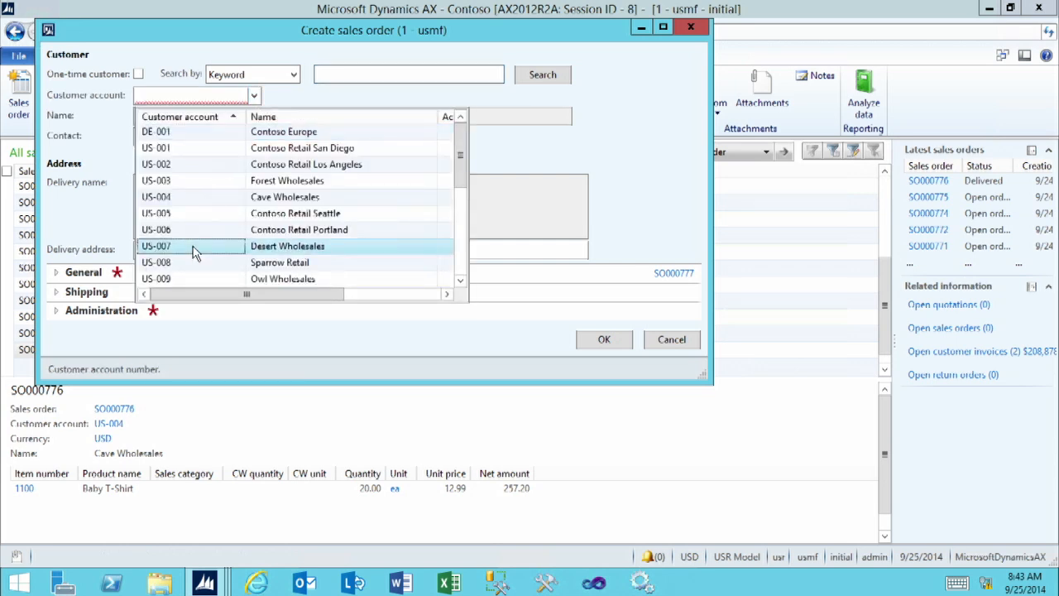
{"action": "left_click", "coordinate": [193, 249]}
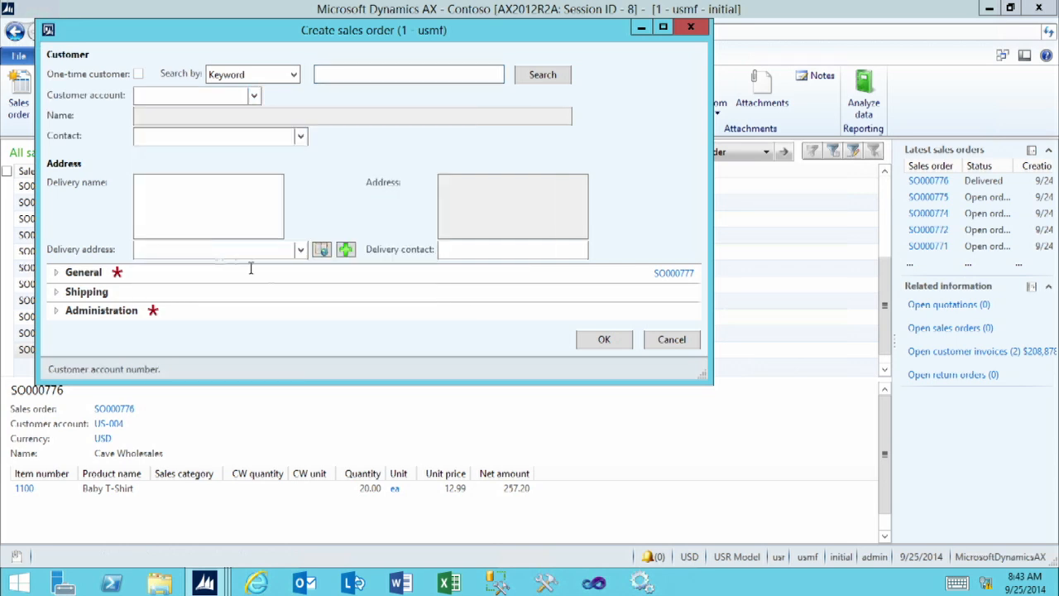
{"action": "left_click", "coordinate": [604, 341]}
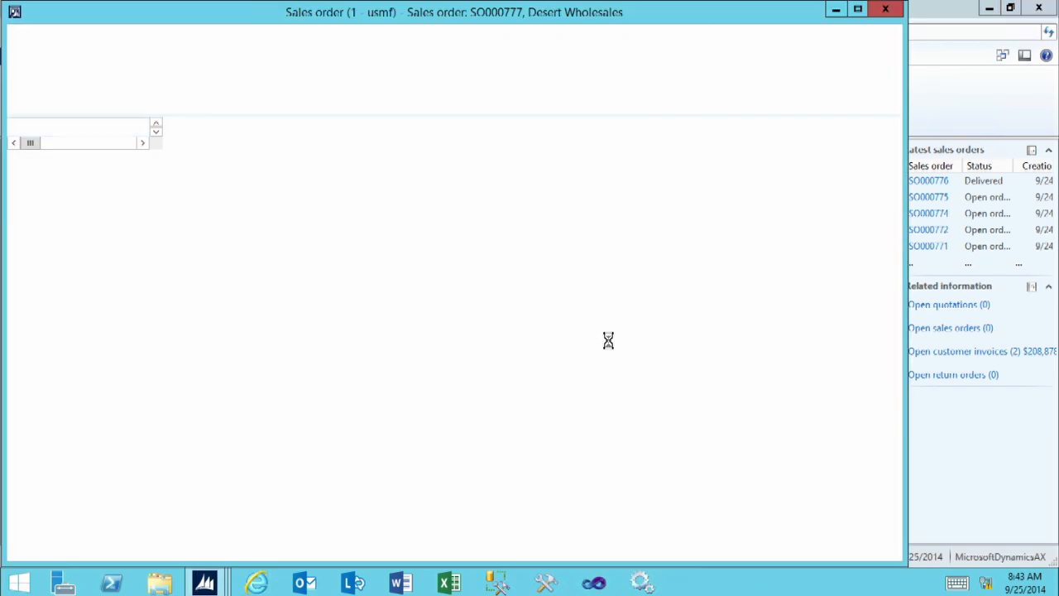
{"action": "left_click", "coordinate": [859, 11]}
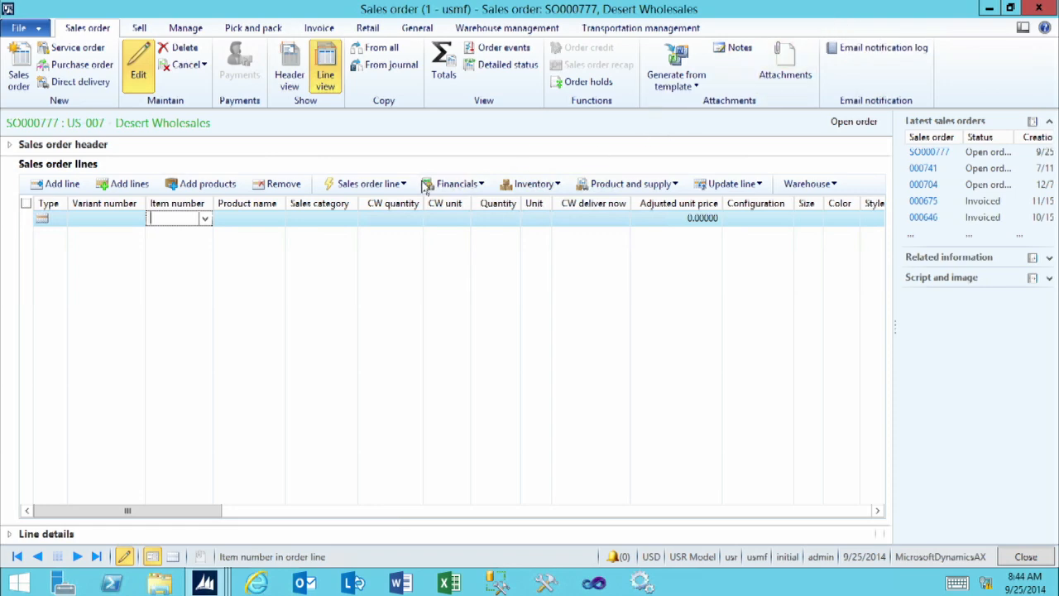
Enter item D0111 on the first sales order line with a quantity of 3
{"action": "left_click", "coordinate": [205, 218]}
{"action": "scroll", "coordinate": [172, 369], "scroll_direction": "down", "scroll_amount": 2}
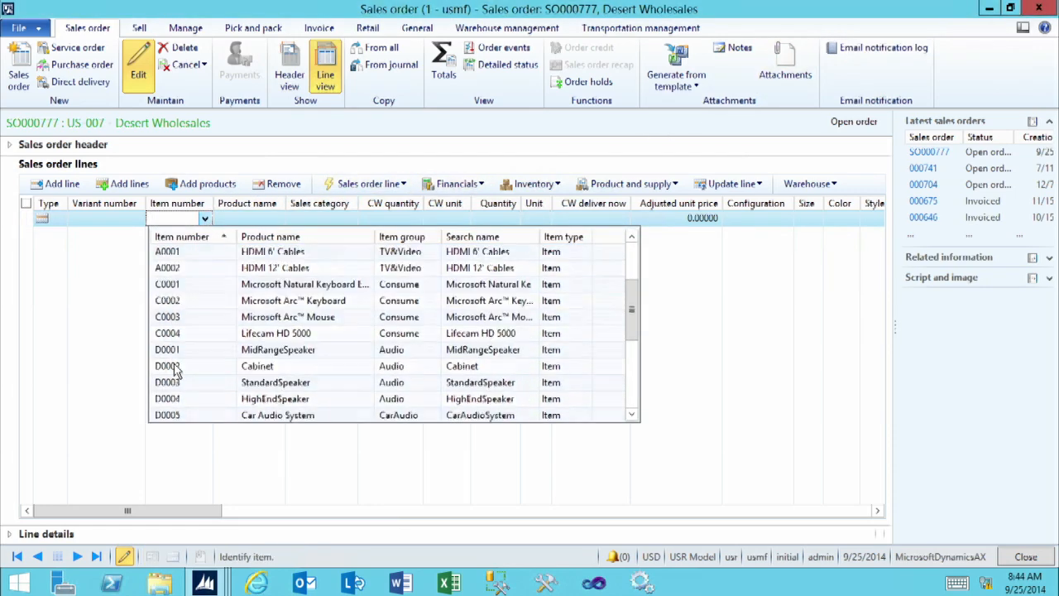
{"action": "scroll", "coordinate": [172, 369], "scroll_direction": "down", "scroll_amount": 5}
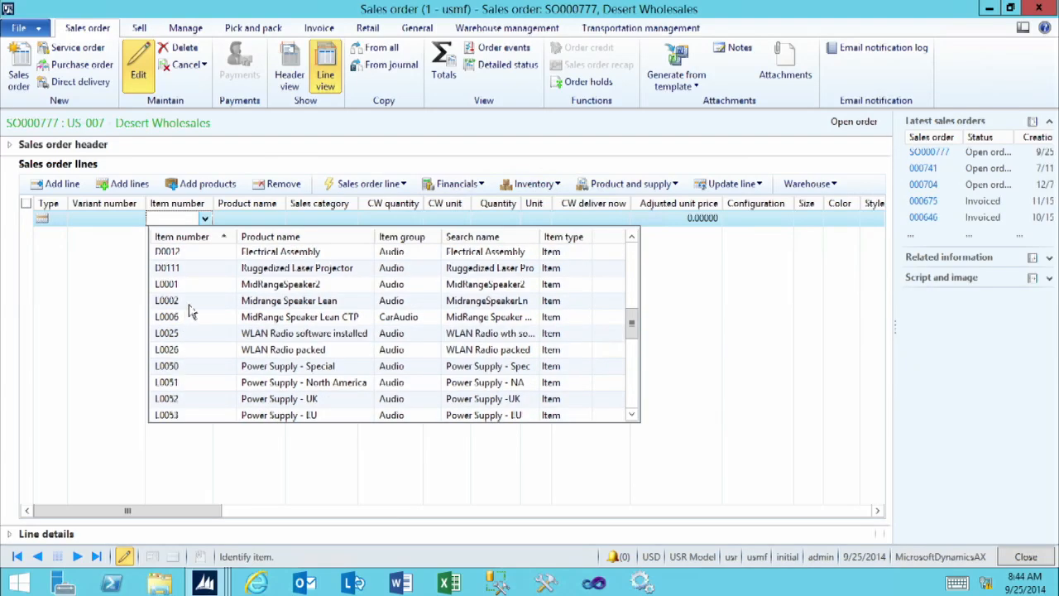
{"action": "left_click", "coordinate": [192, 267]}
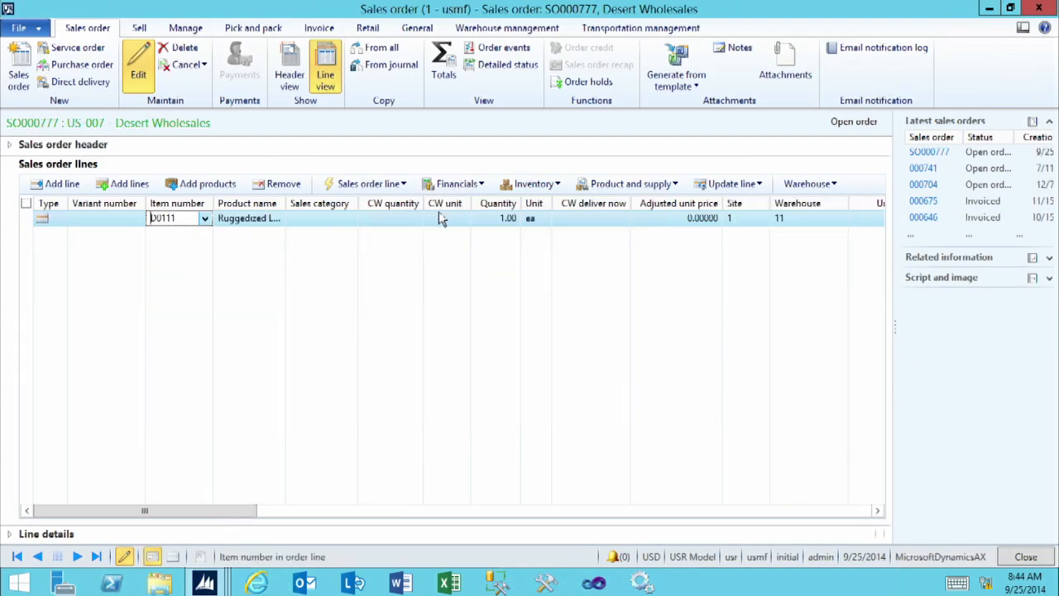
{"action": "left_click", "coordinate": [489, 217]}
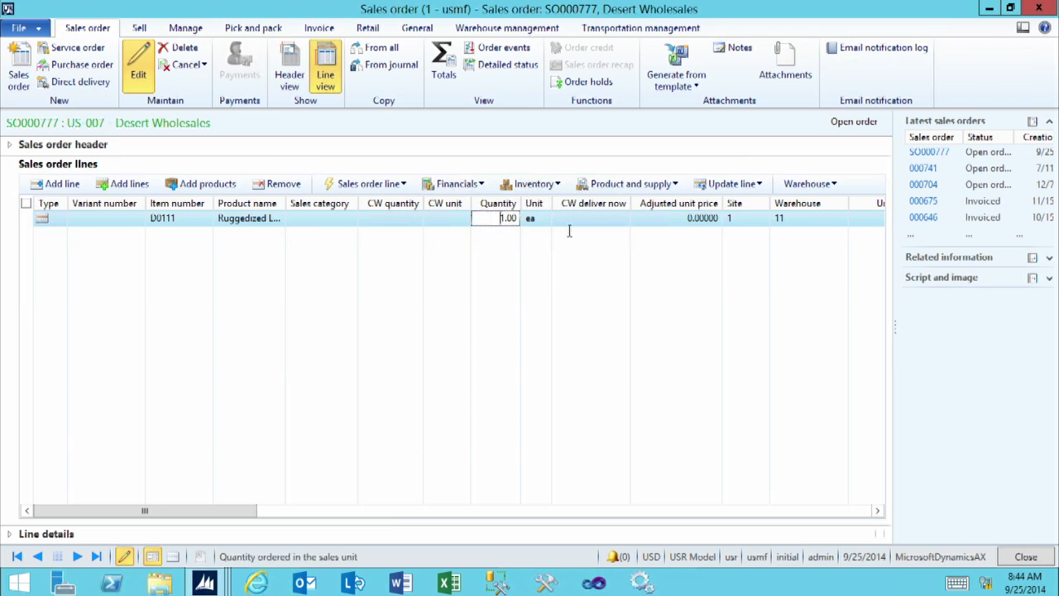
{"action": "type", "text": "3"}
{"action": "key", "text": "Tab"}
{"action": "key", "text": "Tab"}
{"action": "key", "text": "Tab"}
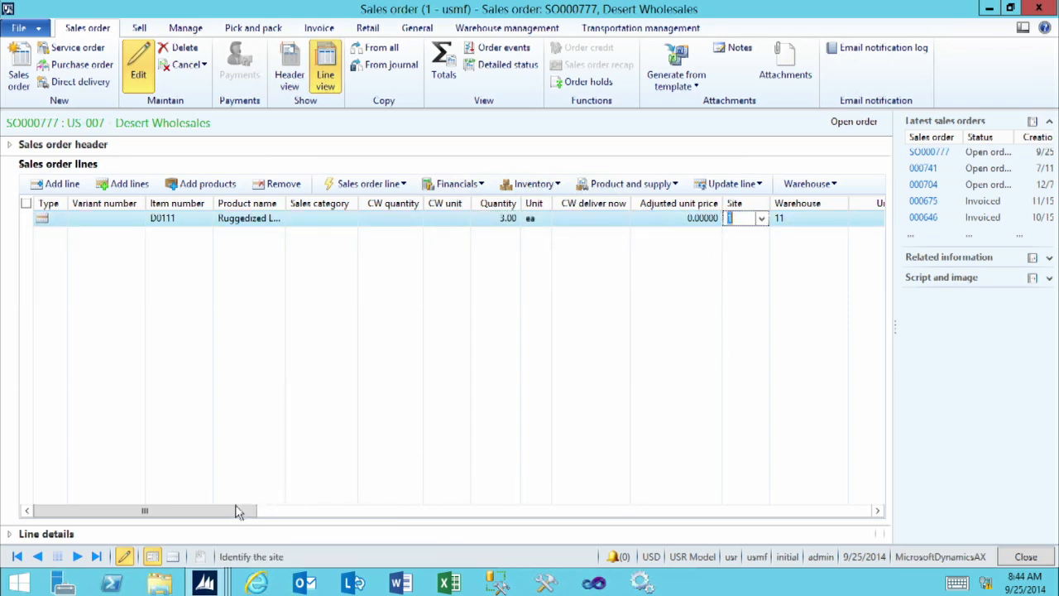
Open the inventory reservation for the D0111 order line in an enlarged window
{"action": "left_click_drag", "start_coordinate": [248, 511], "coordinate": [356, 522]}
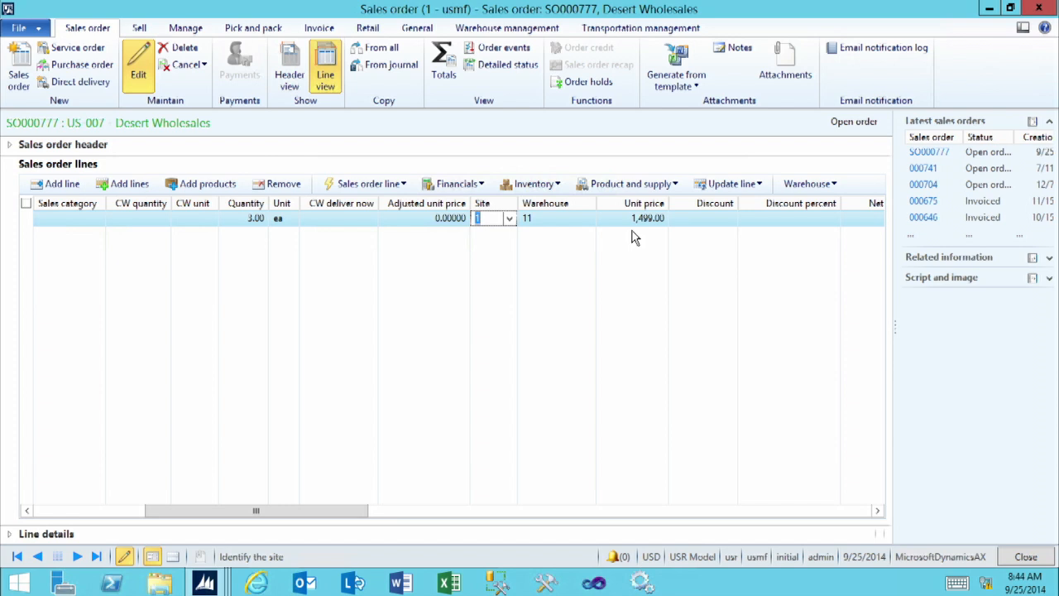
{"action": "left_click", "coordinate": [534, 185]}
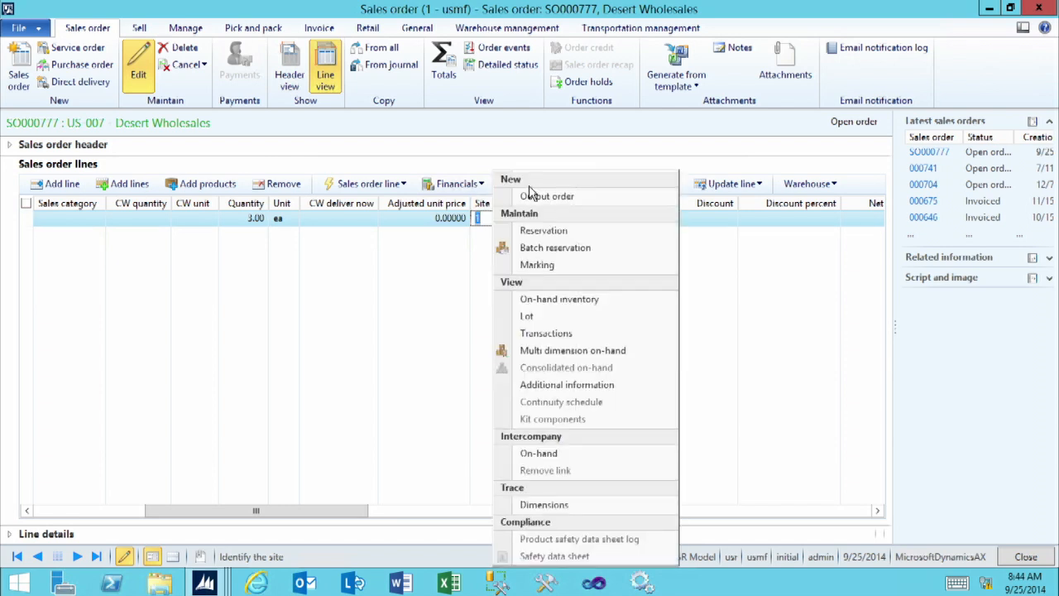
{"action": "left_click", "coordinate": [534, 232]}
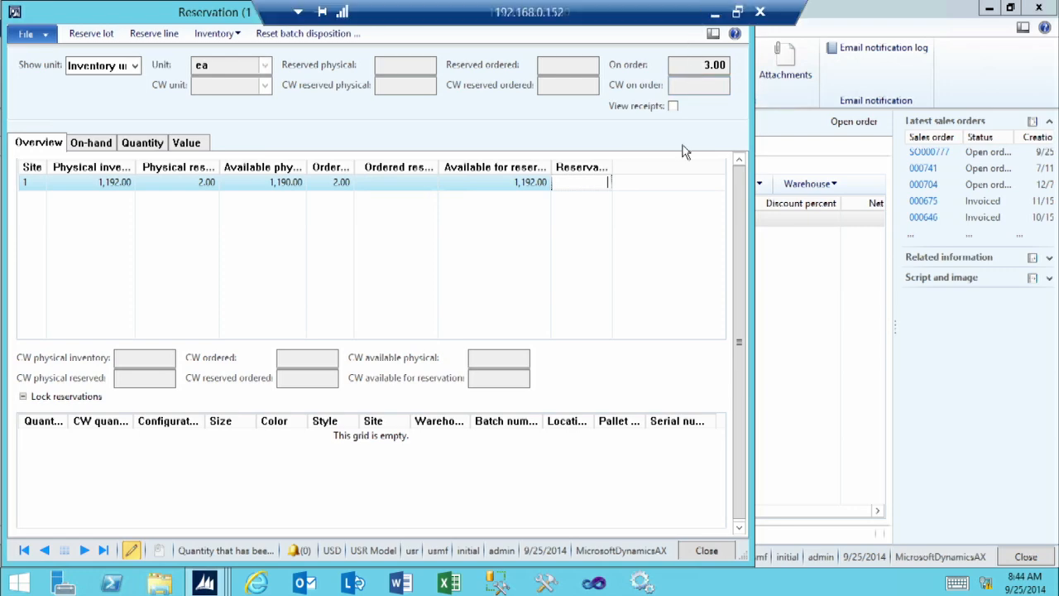
{"action": "double_click", "coordinate": [137, 12]}
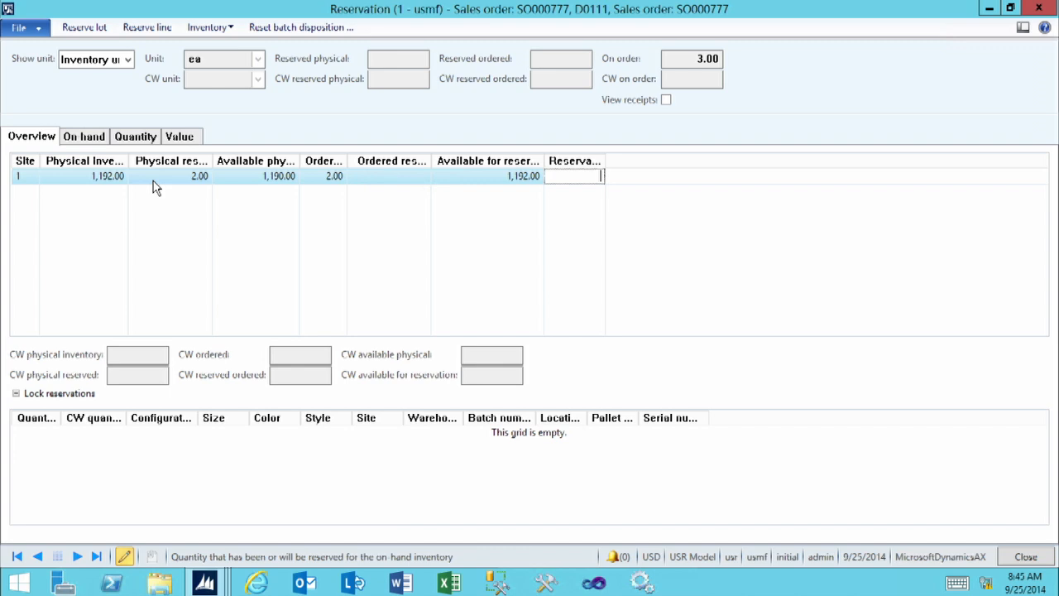
Show the Warehouse, Location, Batch number and Serial number dimensions in the reservation overview and save the setup
{"action": "left_click", "coordinate": [213, 29]}
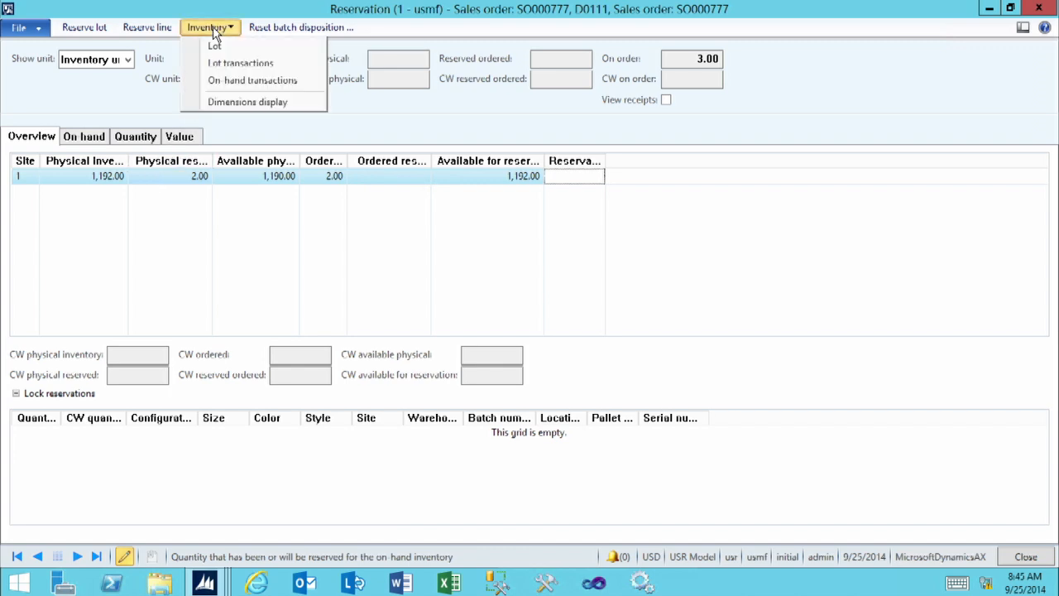
{"action": "left_click", "coordinate": [212, 102]}
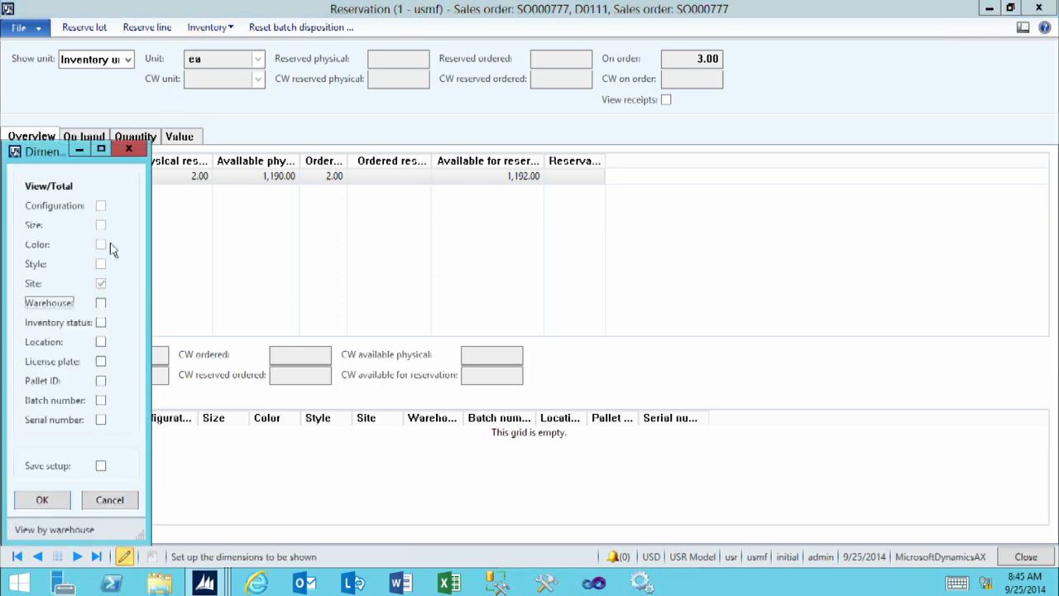
{"action": "left_click", "coordinate": [101, 305]}
{"action": "left_click", "coordinate": [100, 343]}
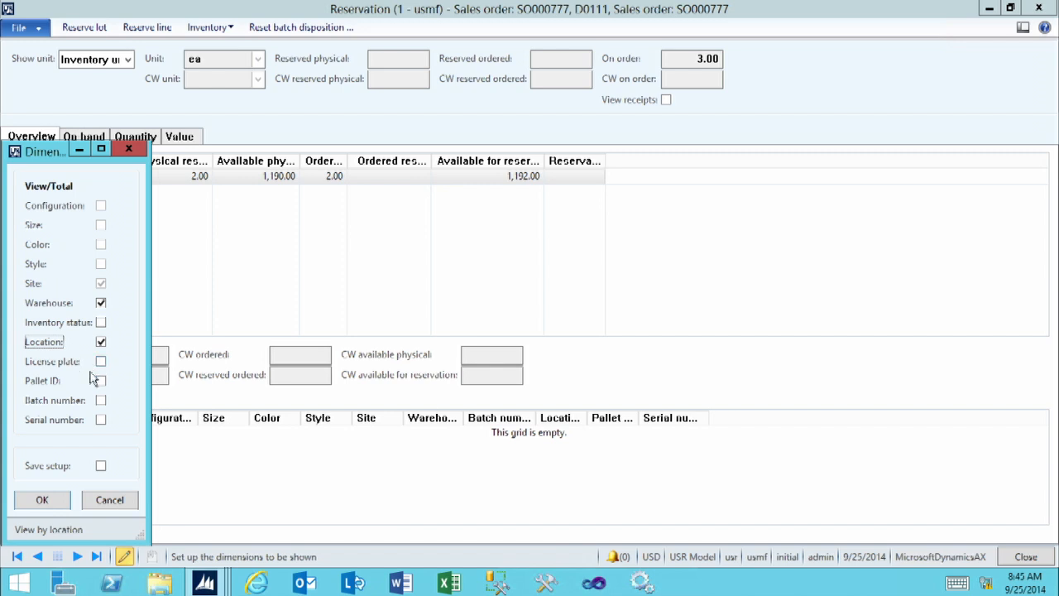
{"action": "left_click", "coordinate": [101, 401]}
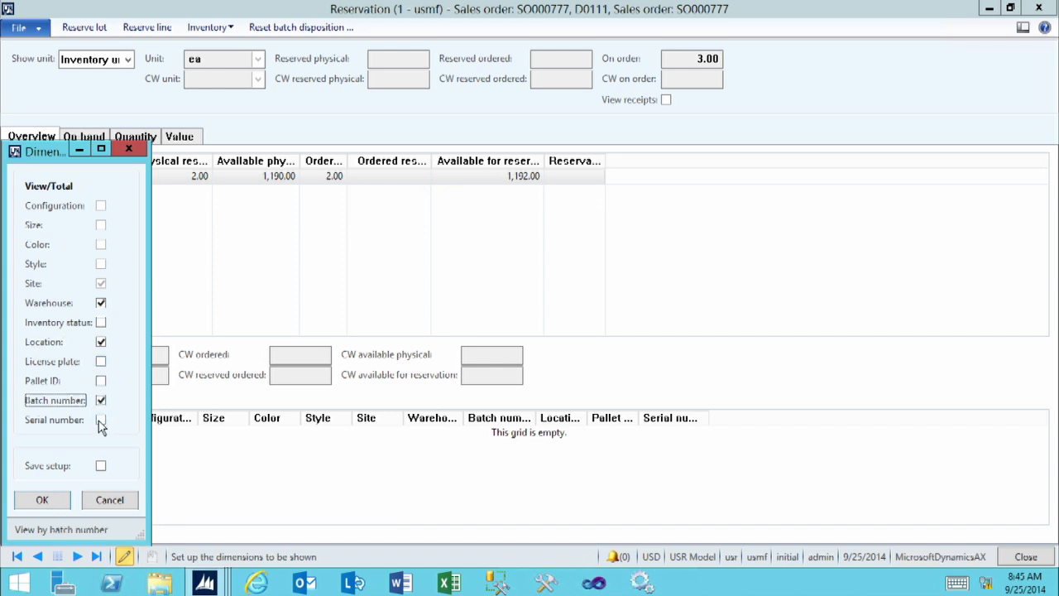
{"action": "left_click", "coordinate": [101, 420]}
{"action": "left_click", "coordinate": [100, 466]}
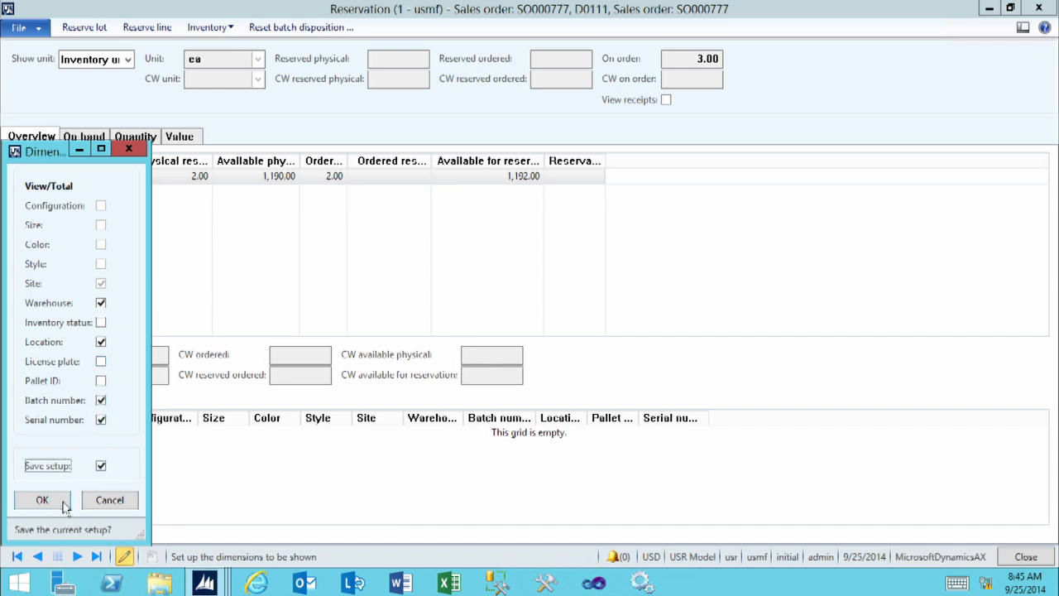
{"action": "left_click", "coordinate": [37, 500]}
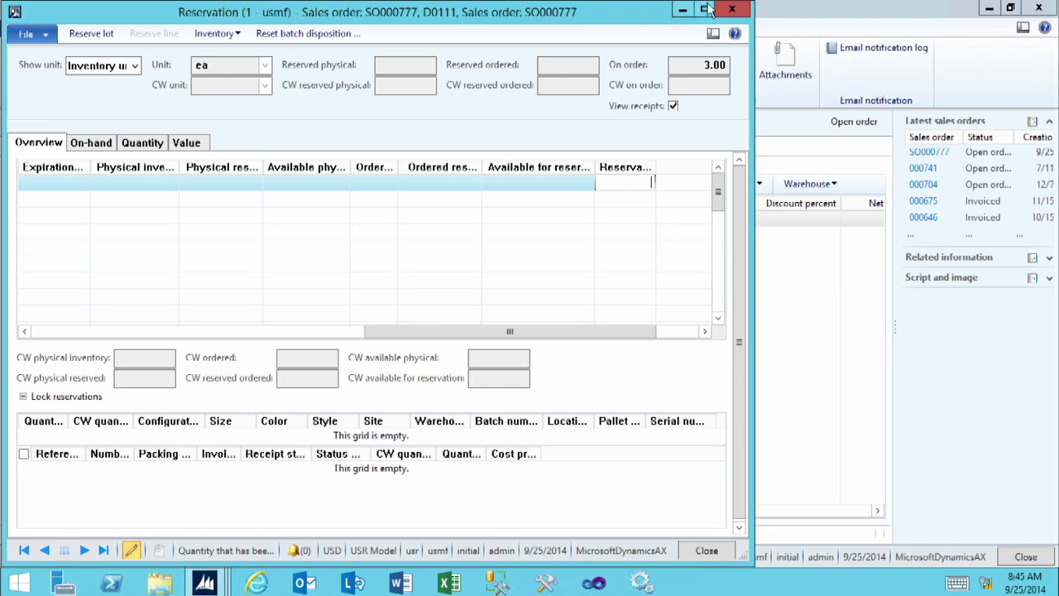
Examine the physical inventory and availability for each batch and serial number in the enlarged reservation overview
{"action": "left_click", "coordinate": [704, 9]}
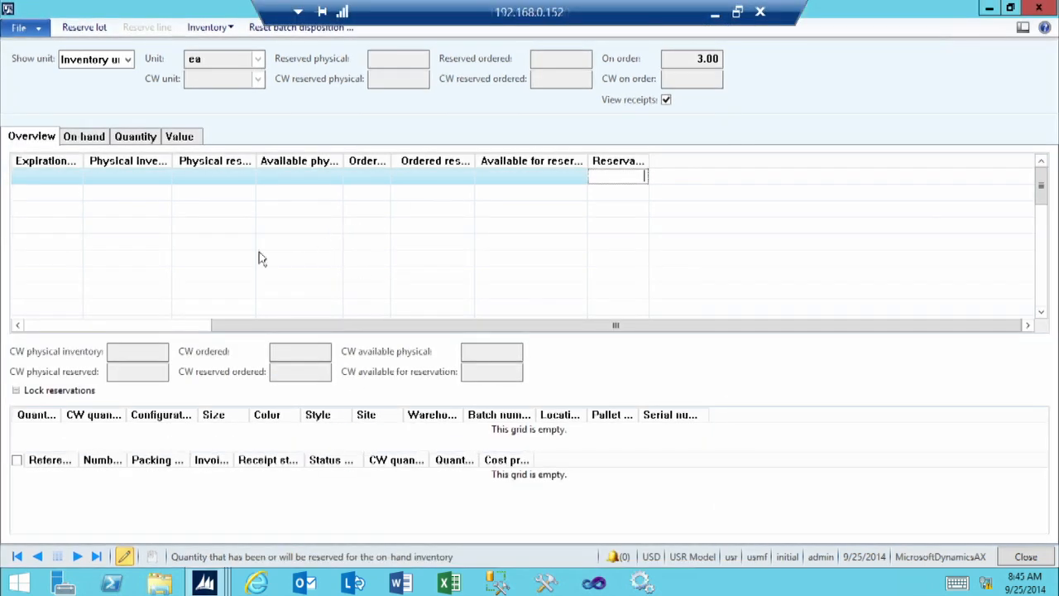
{"action": "left_click", "coordinate": [104, 327]}
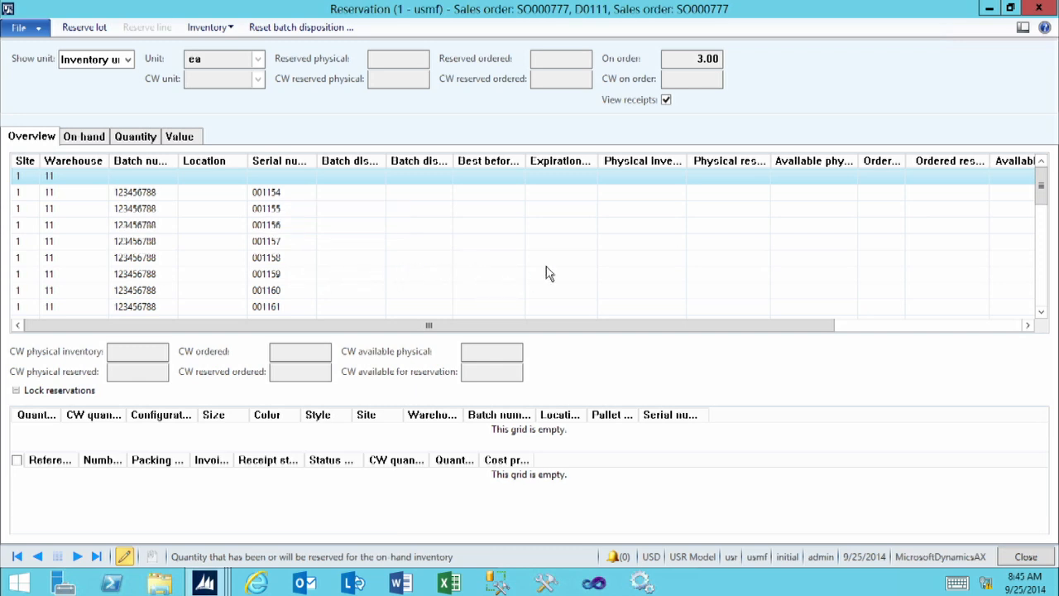
{"action": "left_click_drag", "start_coordinate": [583, 332], "coordinate": [701, 331]}
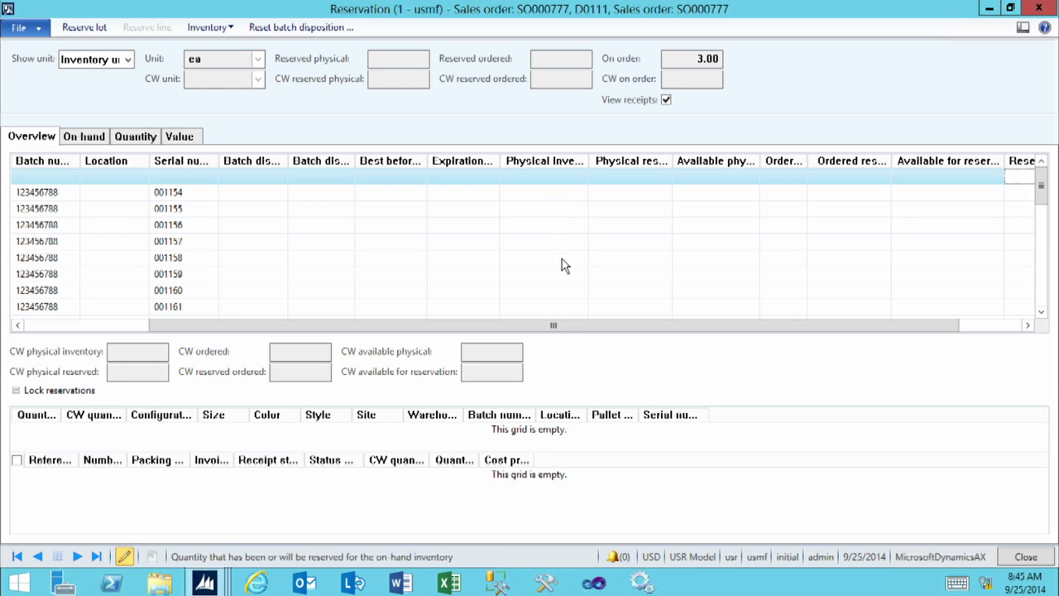
{"action": "scroll", "coordinate": [561, 266], "scroll_direction": "down", "scroll_amount": 4}
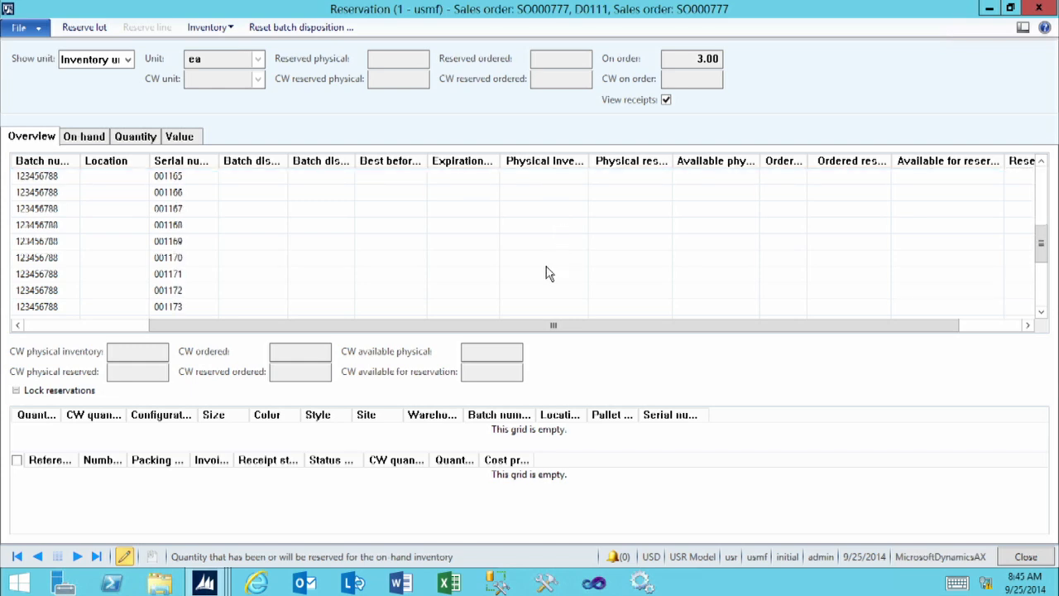
{"action": "scroll", "coordinate": [546, 273], "scroll_direction": "down", "scroll_amount": 1}
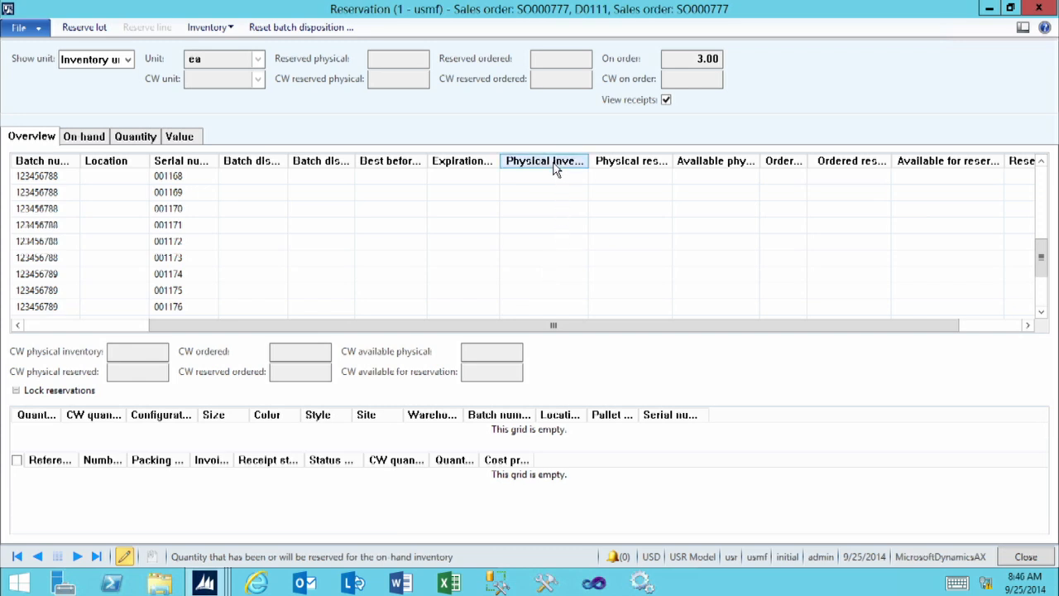
{"action": "scroll", "coordinate": [539, 249], "scroll_direction": "down", "scroll_amount": 2}
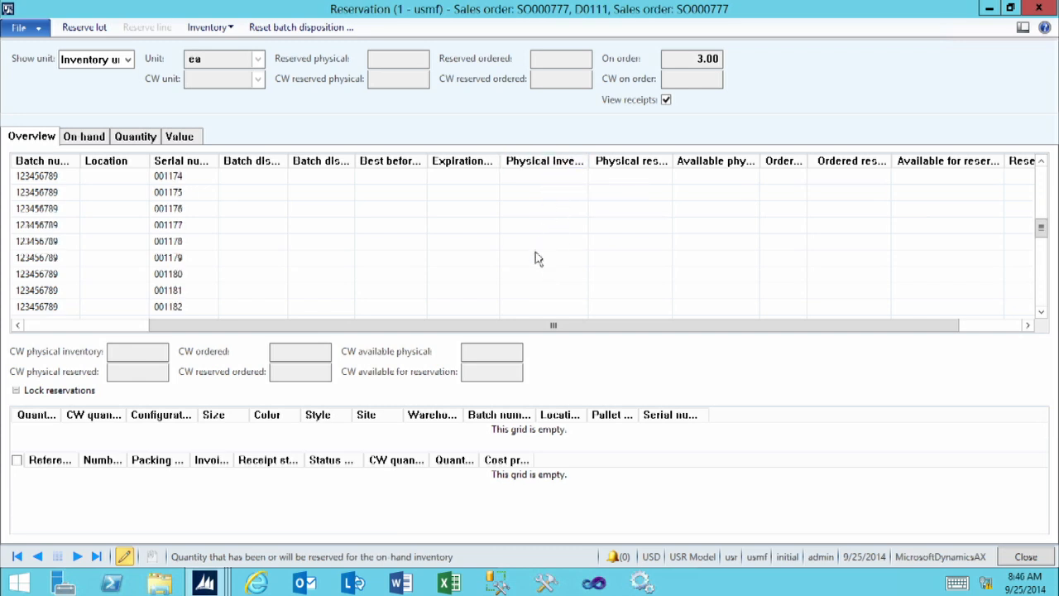
{"action": "scroll", "coordinate": [534, 261], "scroll_direction": "down", "scroll_amount": 2}
{"action": "scroll", "coordinate": [535, 270], "scroll_direction": "down", "scroll_amount": 4}
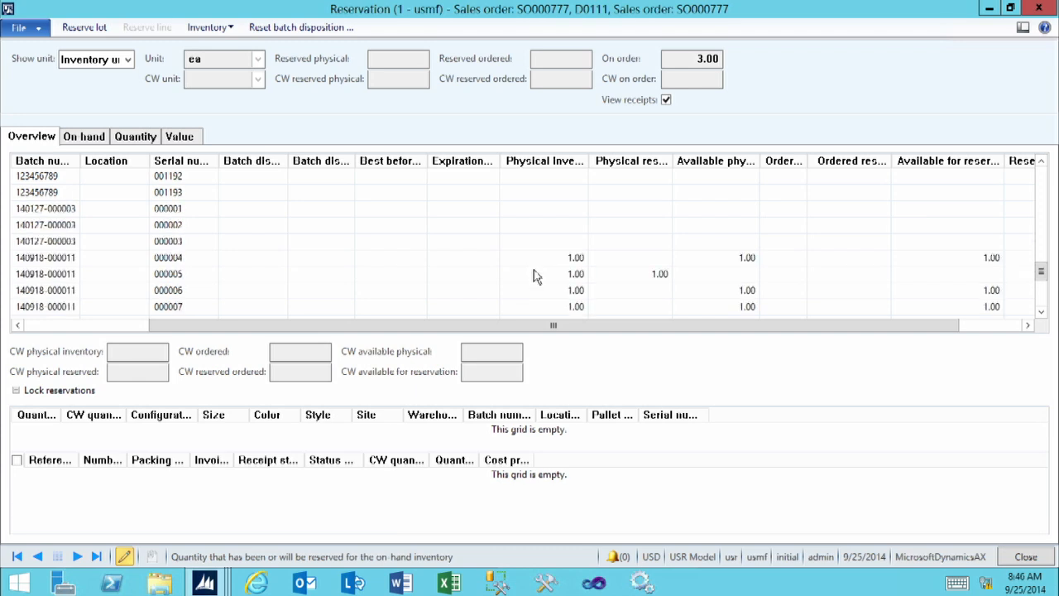
{"action": "scroll", "coordinate": [535, 280], "scroll_direction": "down", "scroll_amount": 2}
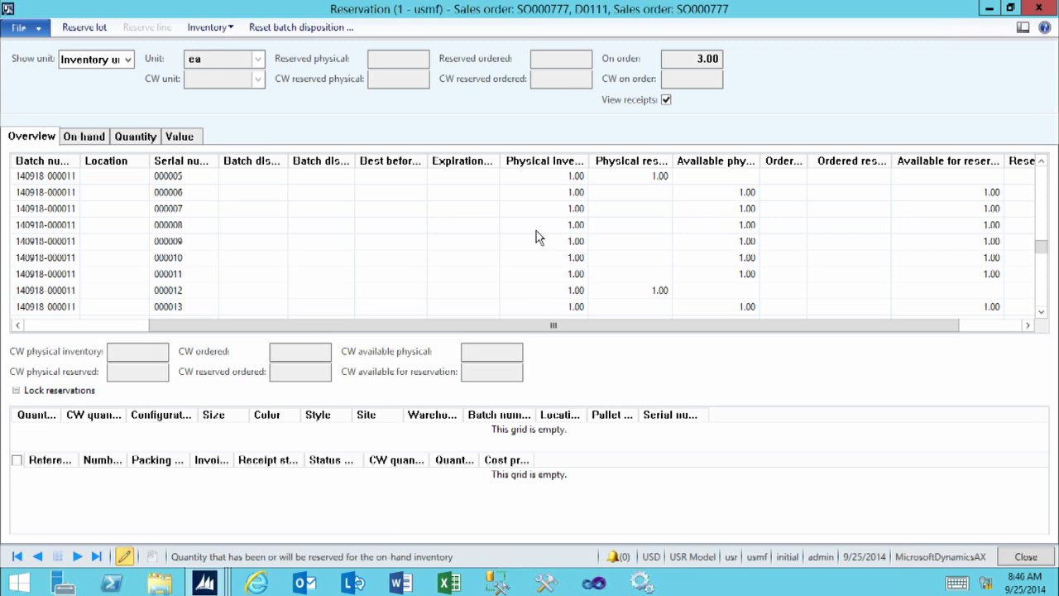
Reserve the full order line quantity as a lot
{"action": "left_click", "coordinate": [84, 27]}
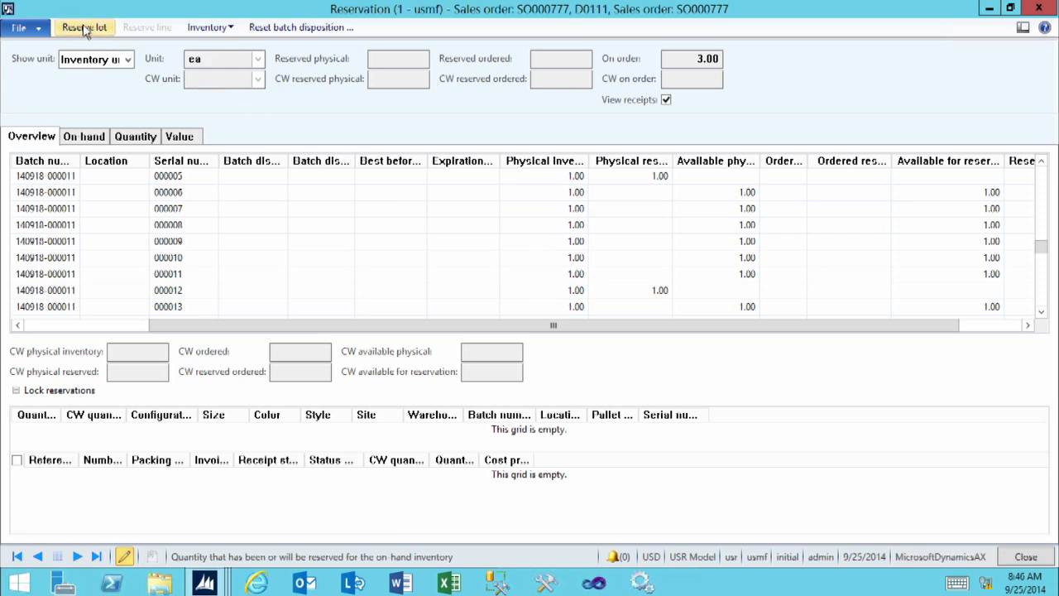
{"action": "left_click", "coordinate": [84, 27]}
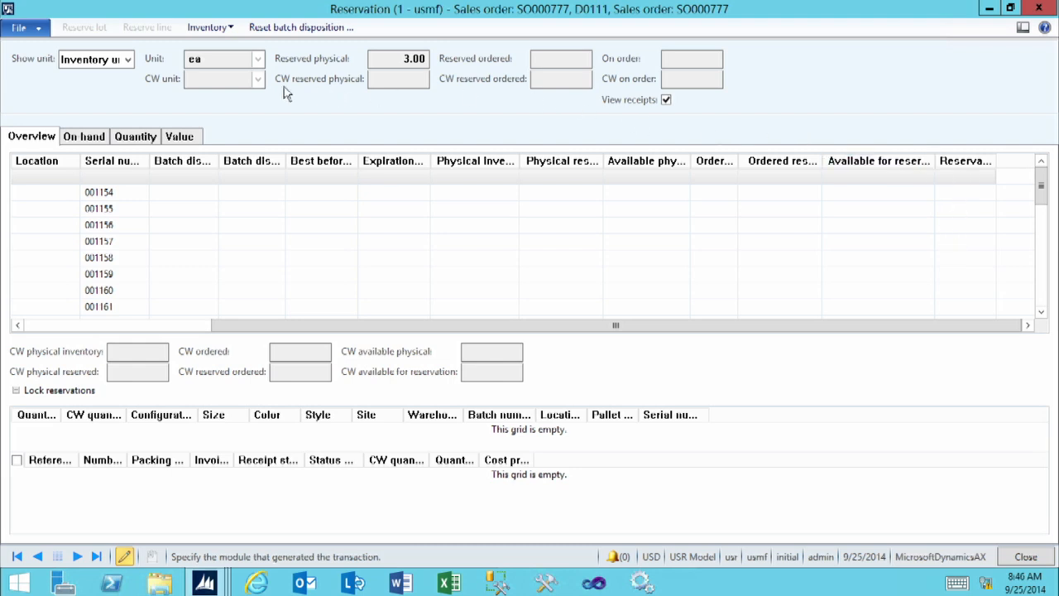
Hide the Serial number, Batch number and Location dimensions in the reservation overview, leaving Warehouse shown and Save setup enabled
{"action": "left_click", "coordinate": [230, 32]}
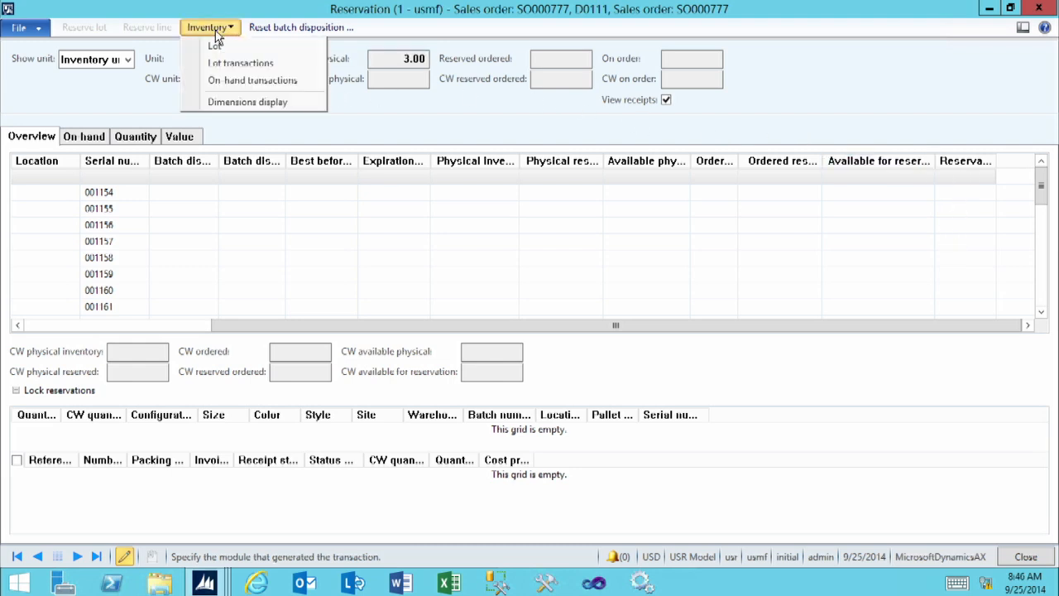
{"action": "left_click", "coordinate": [240, 102]}
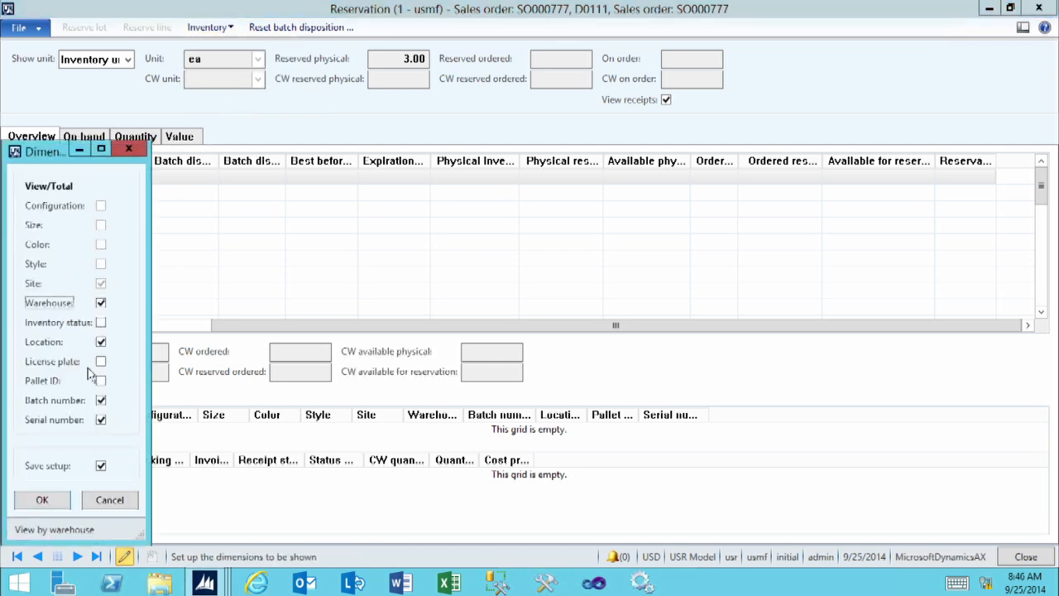
{"action": "left_click", "coordinate": [102, 420]}
{"action": "left_click", "coordinate": [101, 400]}
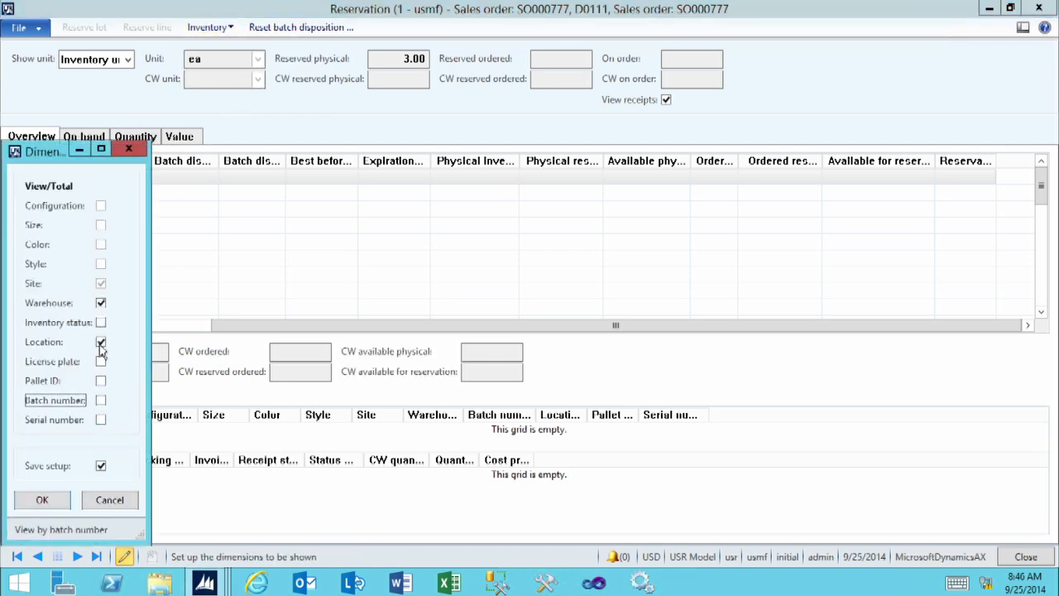
{"action": "left_click", "coordinate": [101, 342]}
{"action": "left_click", "coordinate": [42, 501]}
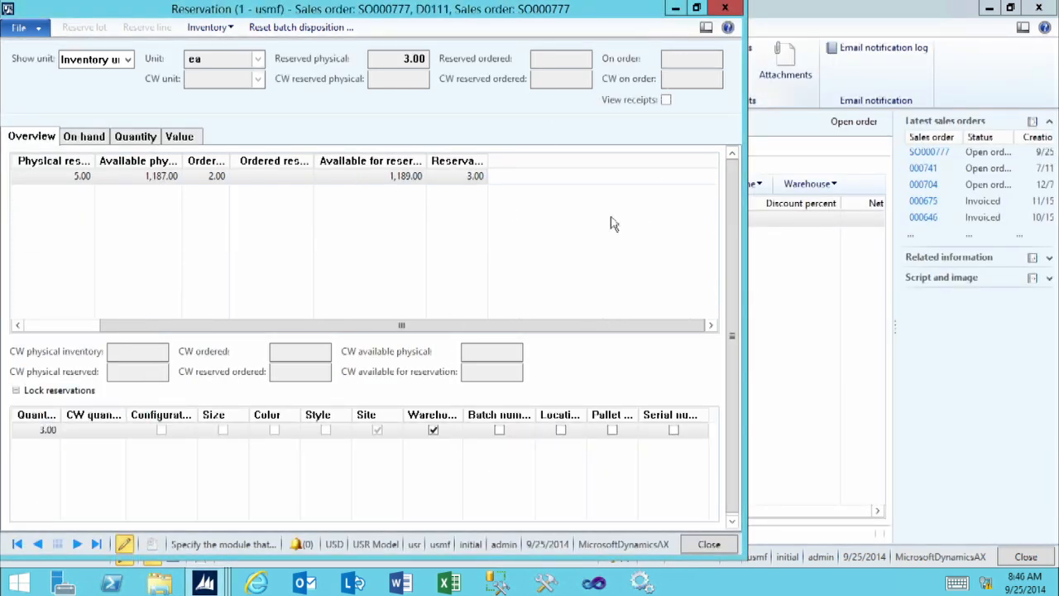
Open the reservation quantity of the overview row for editing
{"action": "left_click", "coordinate": [450, 177]}
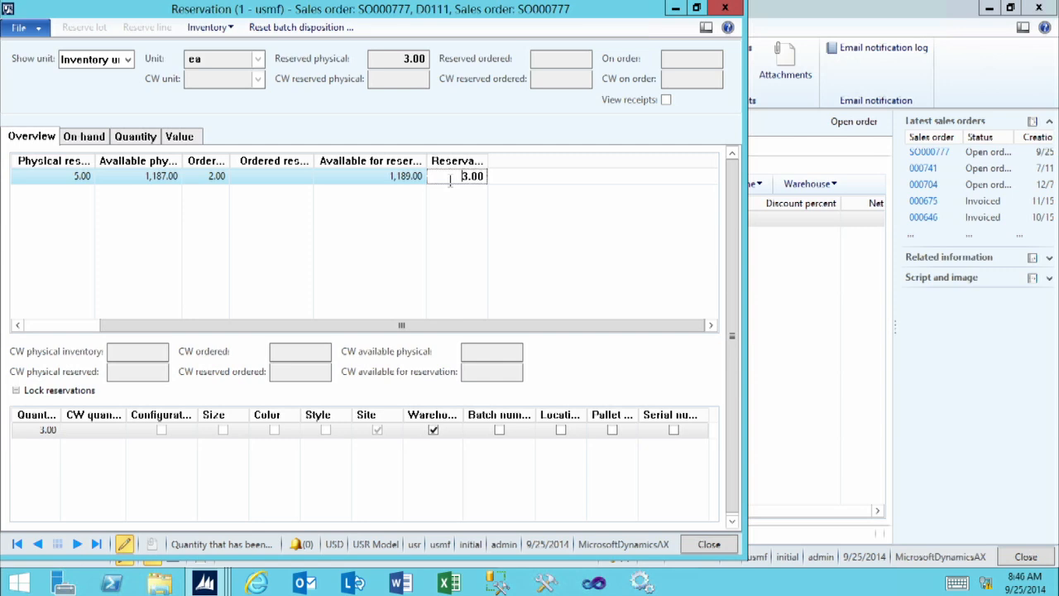